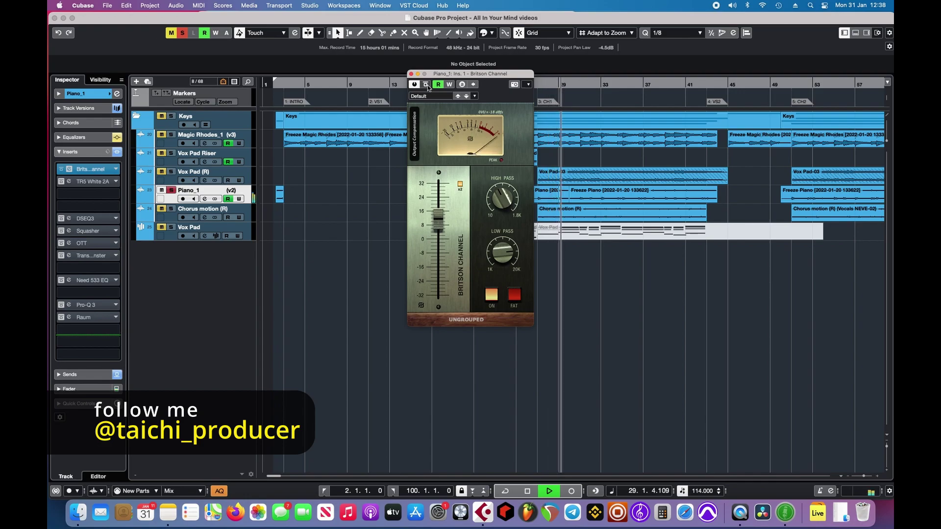
- Compare the Piano_1 track's sound with the Britson Channel bypassed and active, stop playback, and close the plug-in
left_click(427, 86)
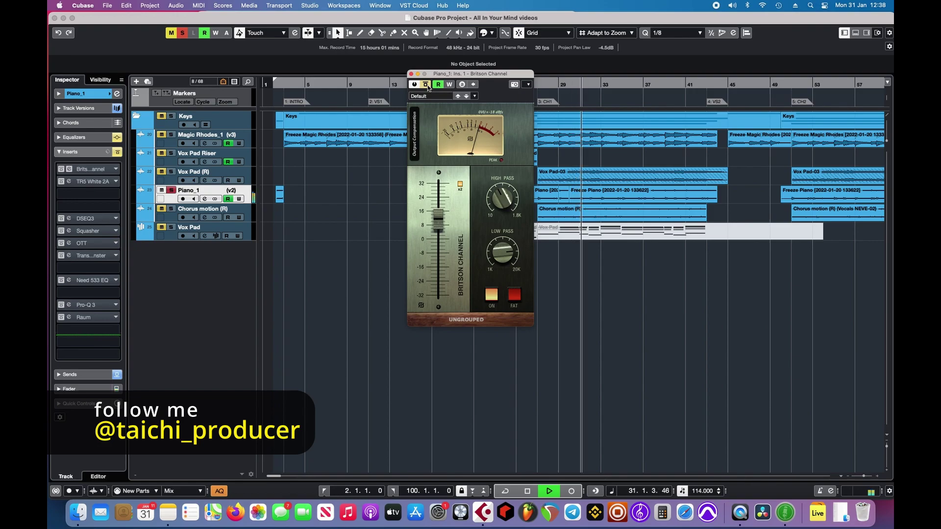
left_click(427, 86)
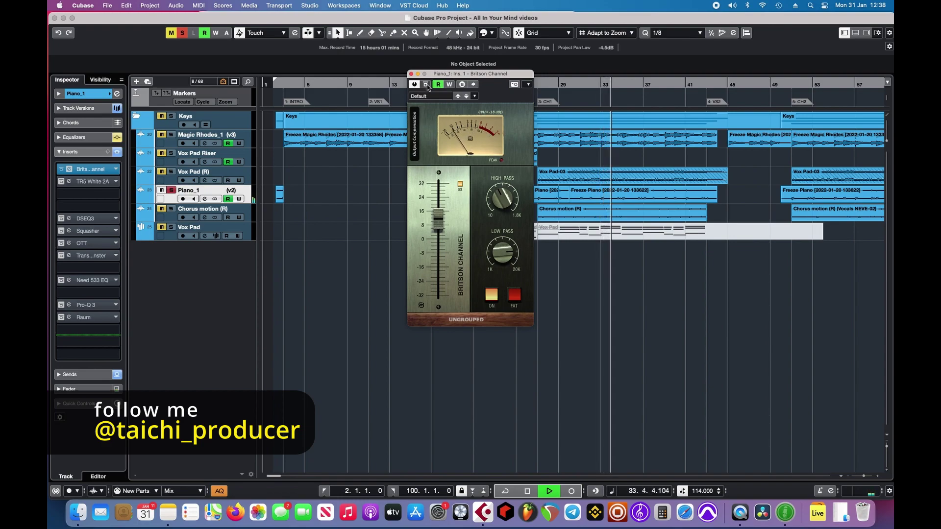
key("space")
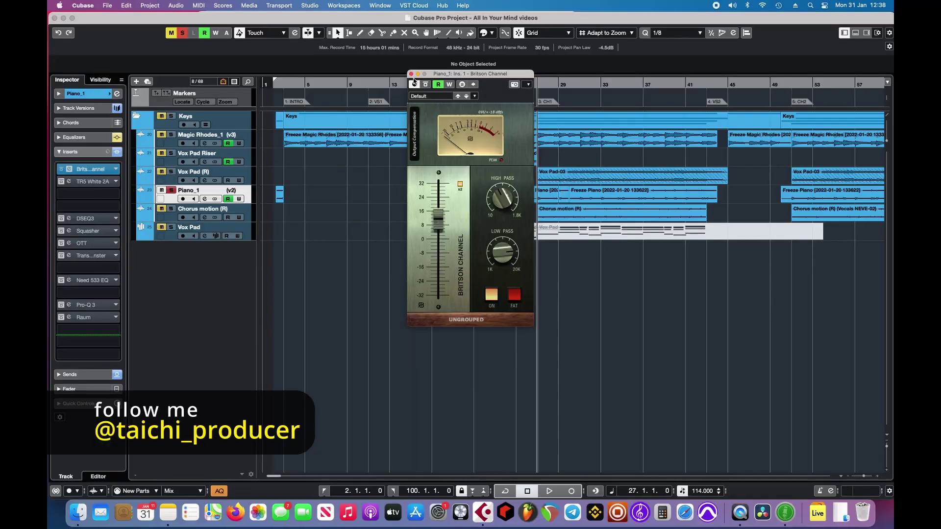
left_click(411, 74)
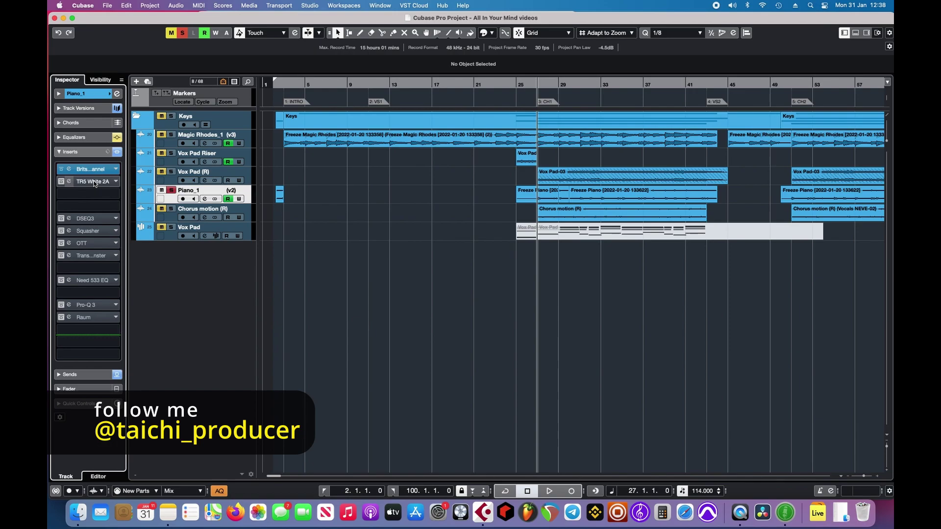
- Open the TR5 White 2A insert on the Piano_1 track
left_click(78, 183)
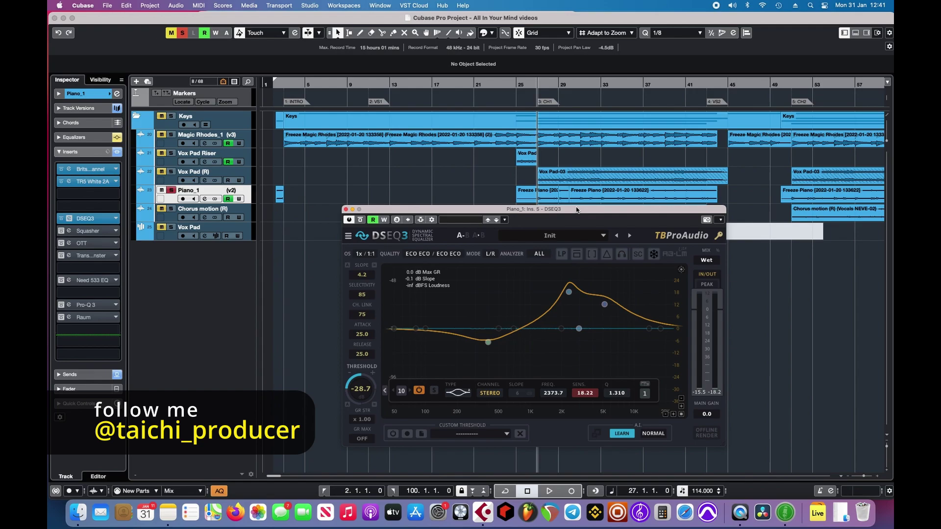
- Play the Piano_1 track from the chorus and compare its sound with the DSEQ3 equalizer active and bypassed
left_click_drag(598, 206, 584, 192)
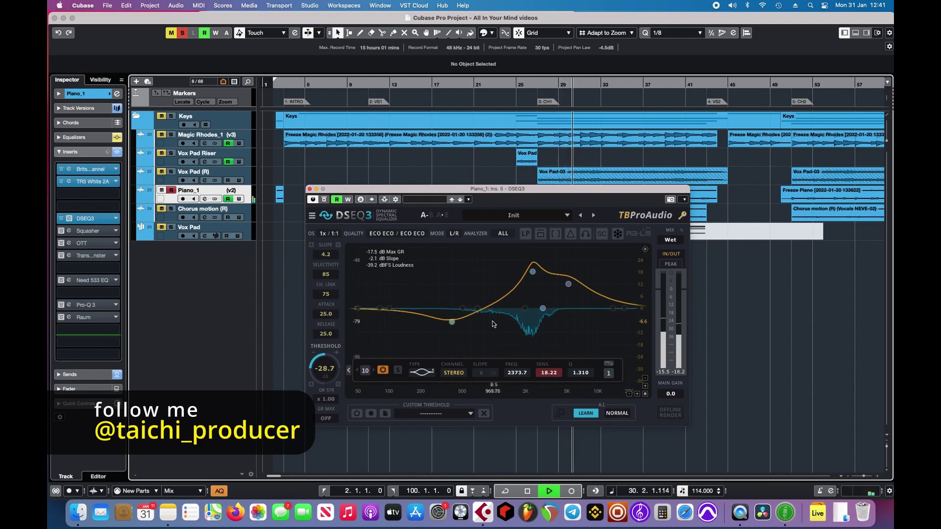
key("space")
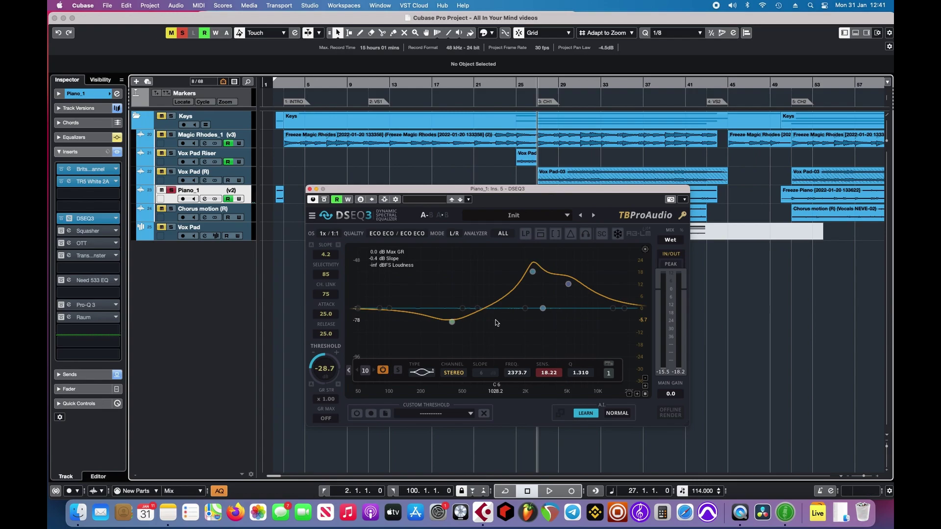
left_click(571, 234)
key("space")
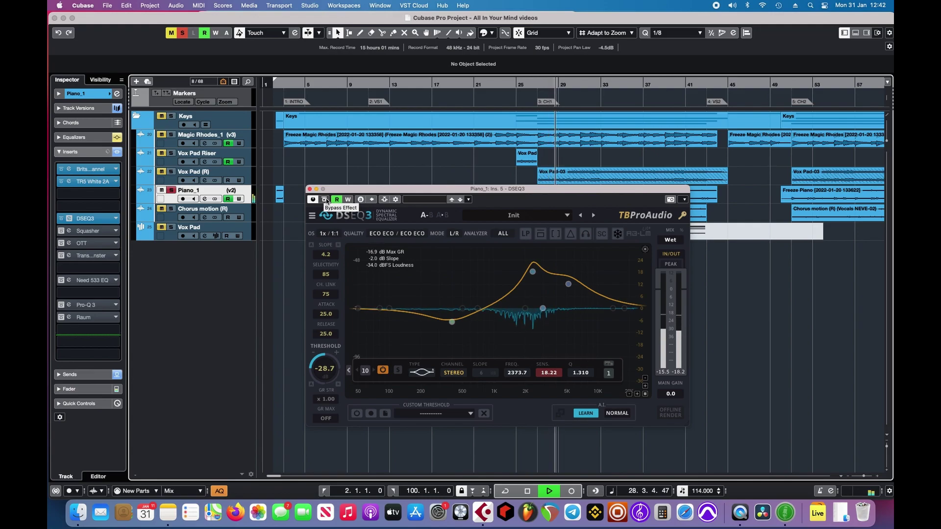
left_click(325, 200)
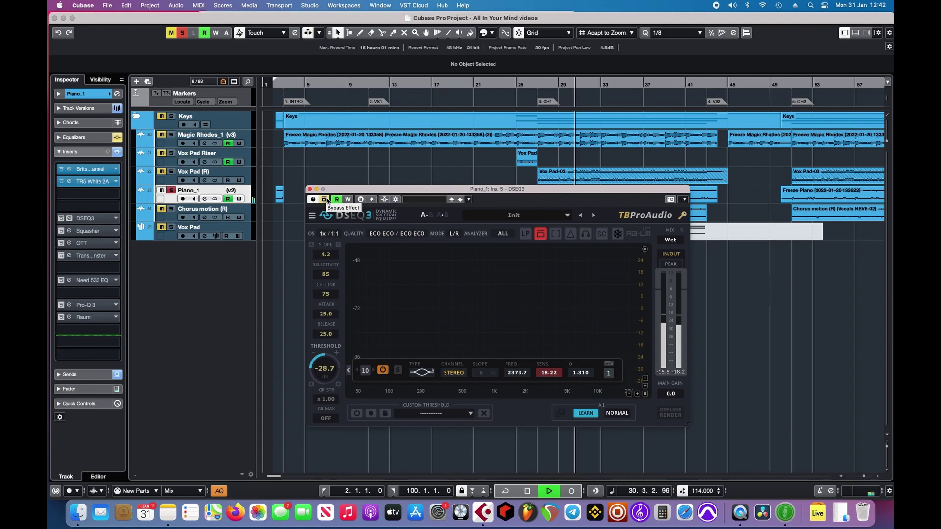
left_click(326, 200)
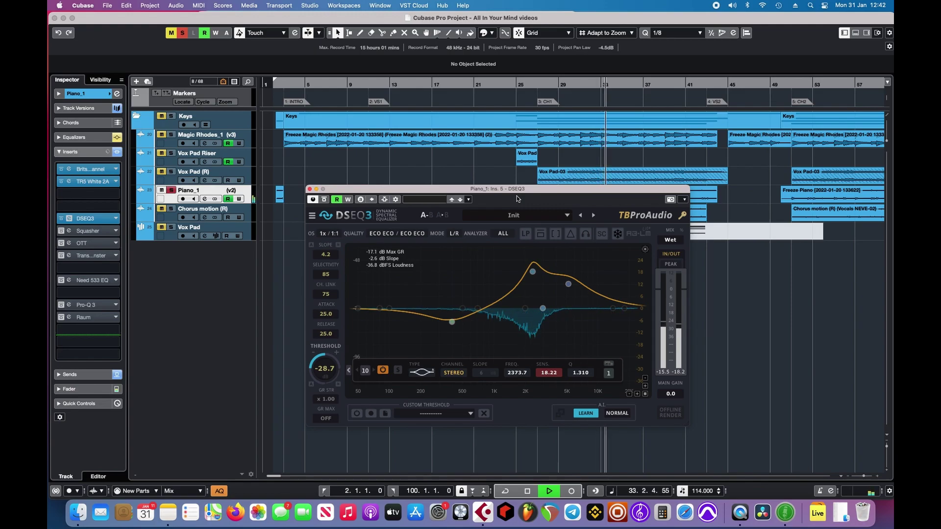
key("space")
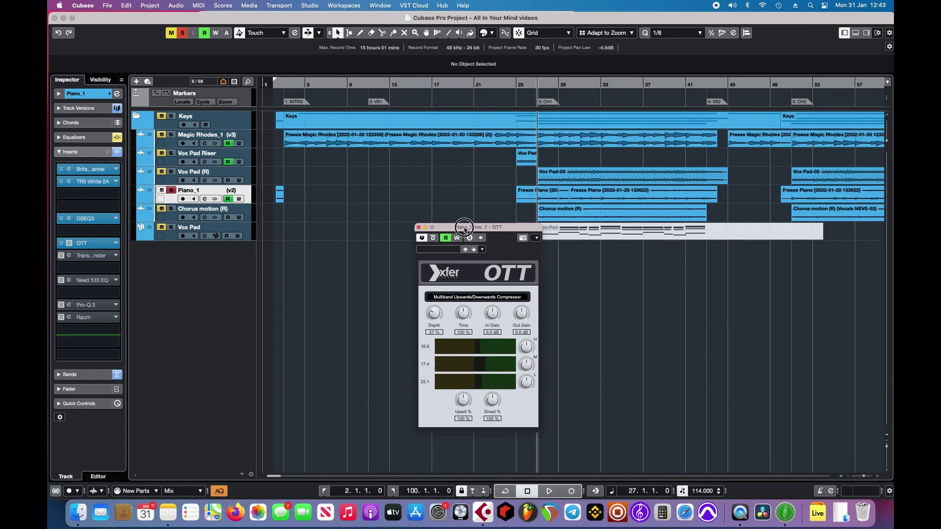
- Compare the Piano_1 track's sound with the OTT compressor active and bypassed, and close the plug-in
left_click_drag(464, 229, 458, 173)
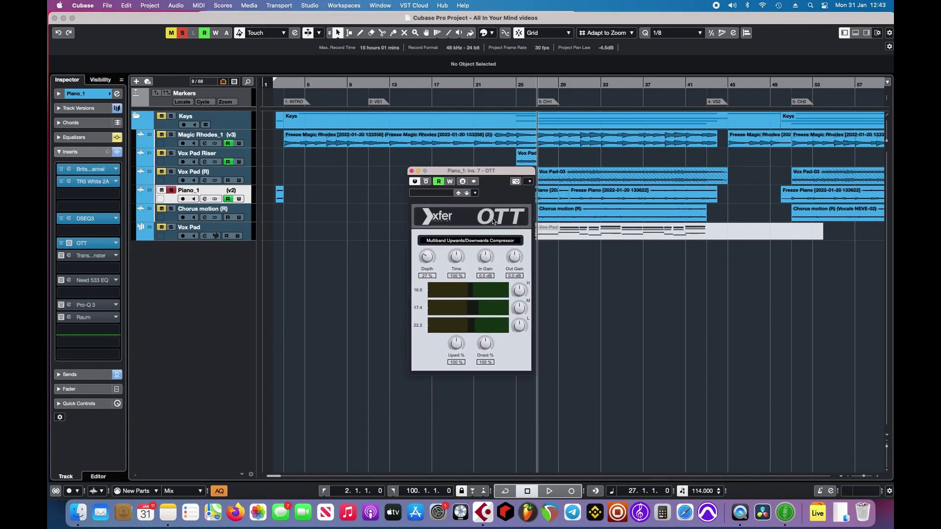
mouse_move(508, 173)
left_mouse_down()
mouse_move(499, 173)
mouse_move(508, 177)
left_mouse_up()
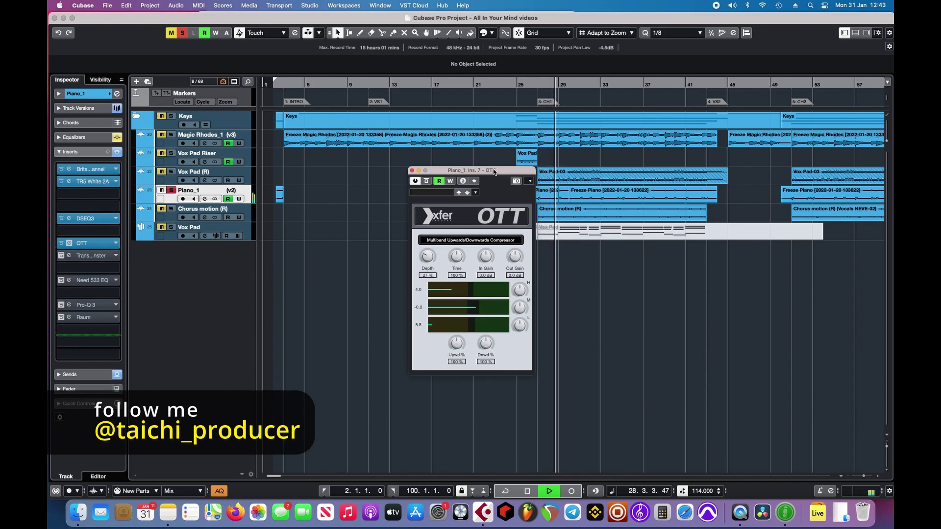
left_click(427, 182)
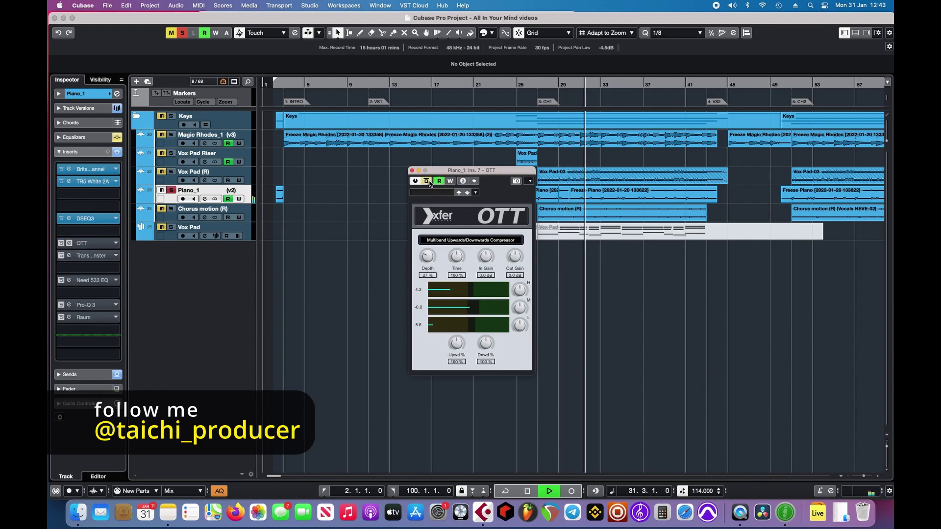
left_click(429, 183)
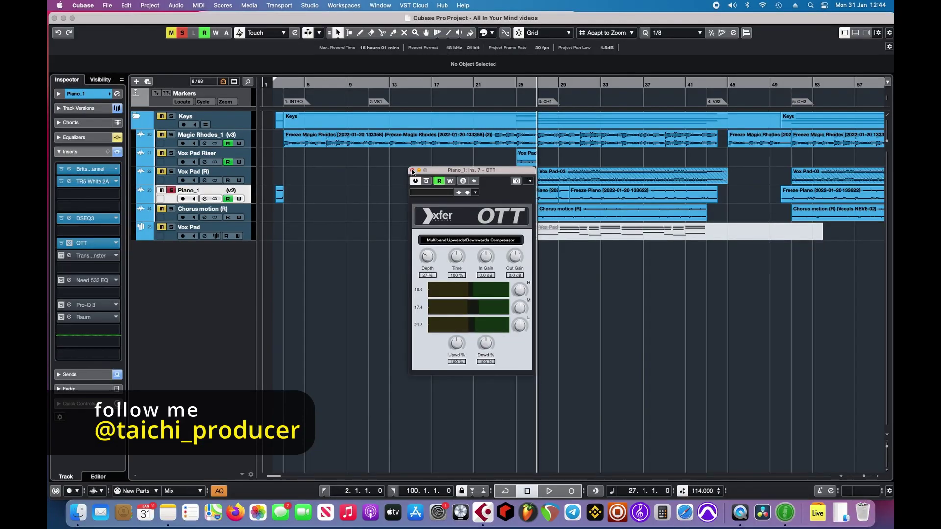
left_click(411, 173)
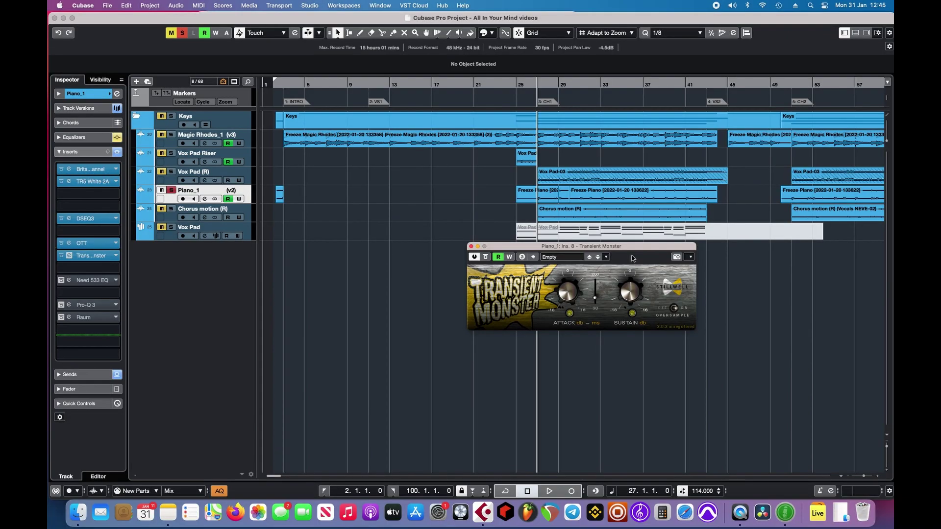
- Play the Piano_1 track, compare its sound with Transient Monster active and bypassed, and close the plug-in
key("space")
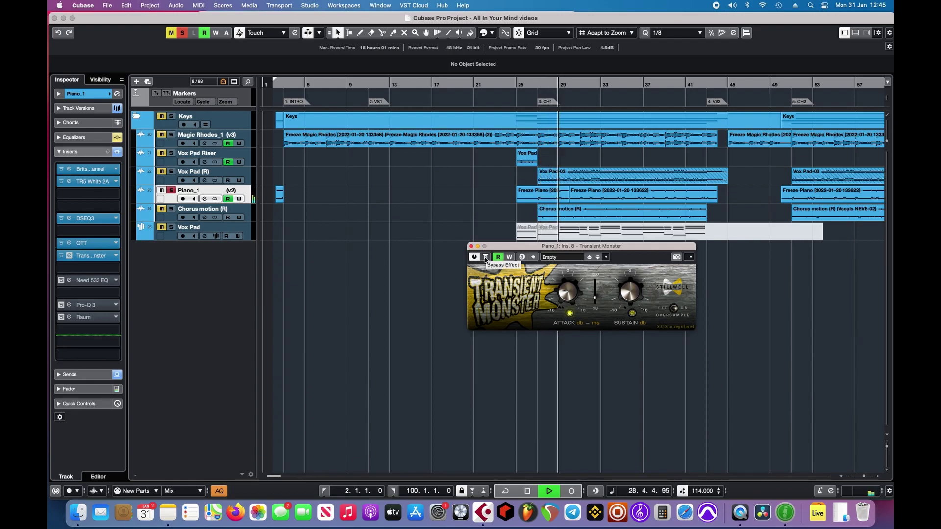
left_click(485, 257)
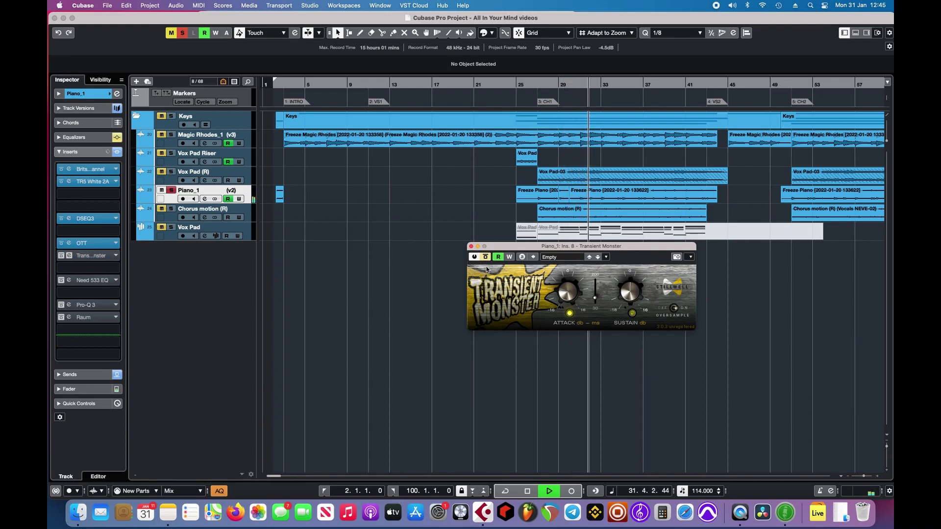
left_click(485, 257)
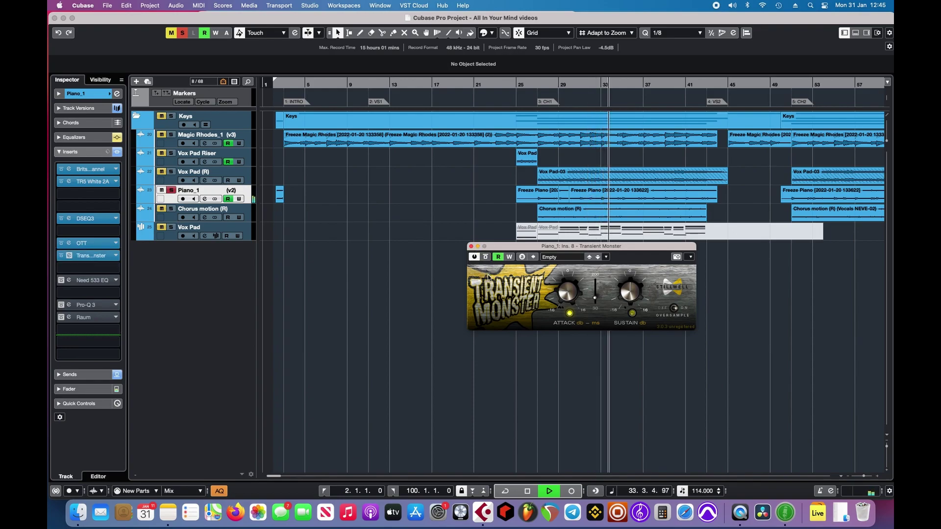
key("space")
left_click(470, 246)
- Activate the Need 533 EQ insert on the Piano_1 track and compare the sound with the equalizer bypassed during playback
left_click(69, 280)
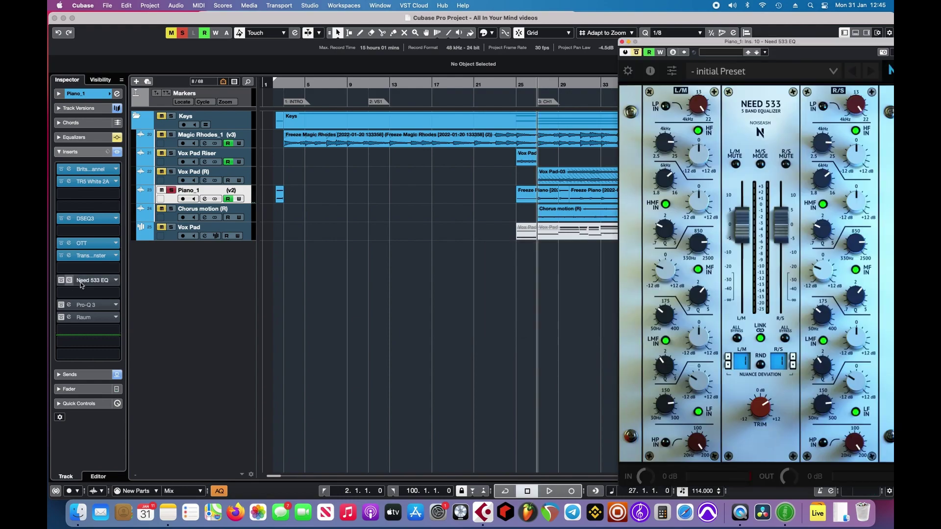
left_click_drag(825, 42, 585, 41)
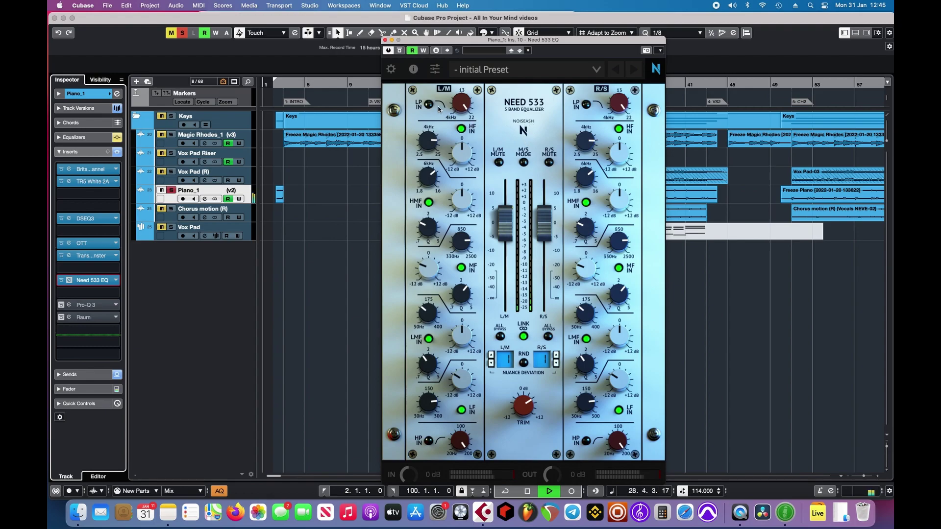
left_click(400, 51)
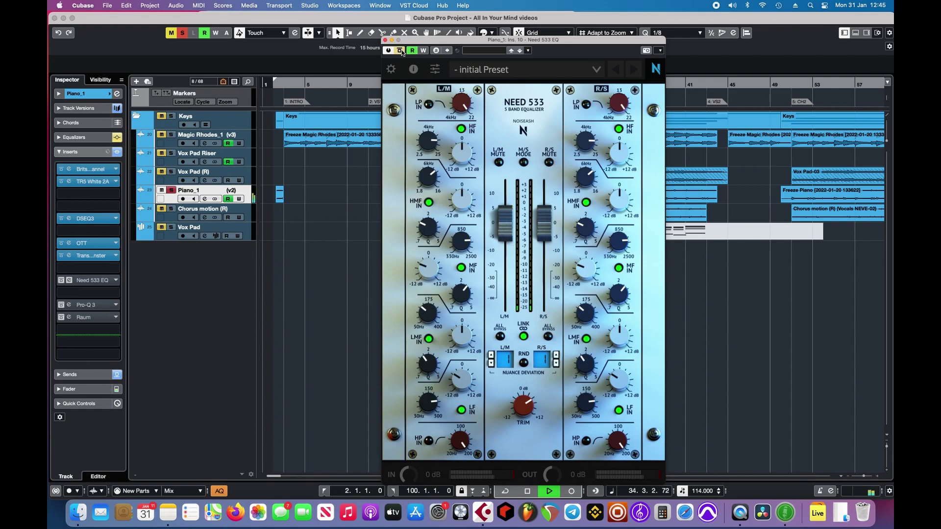
left_click(400, 51)
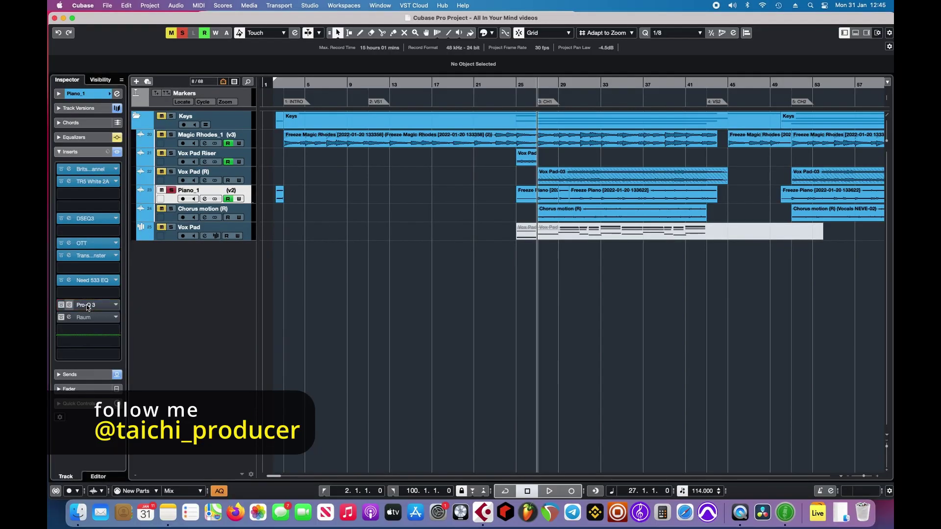
- Activate the Pro-Q 3 insert on the Piano_1 track and inspect the bands of its EQ curve
left_click(69, 305)
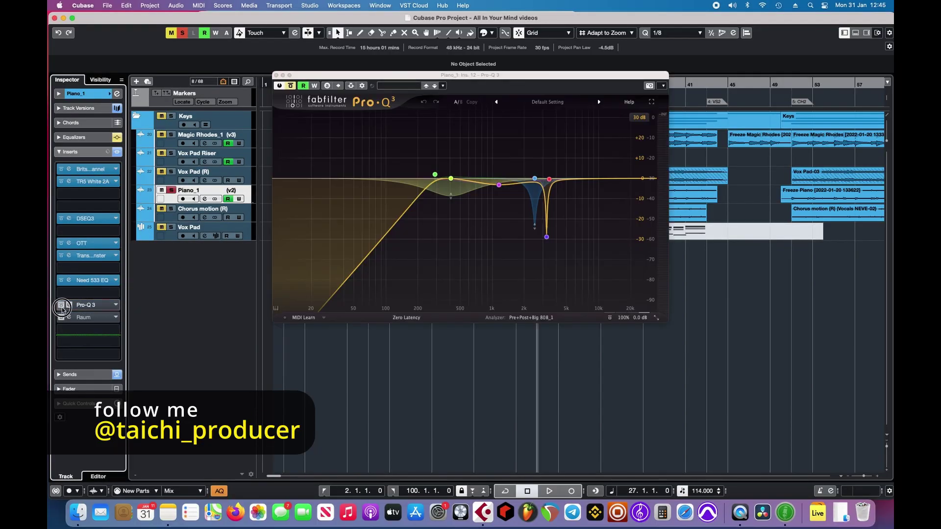
left_click_drag(470, 75, 624, 207)
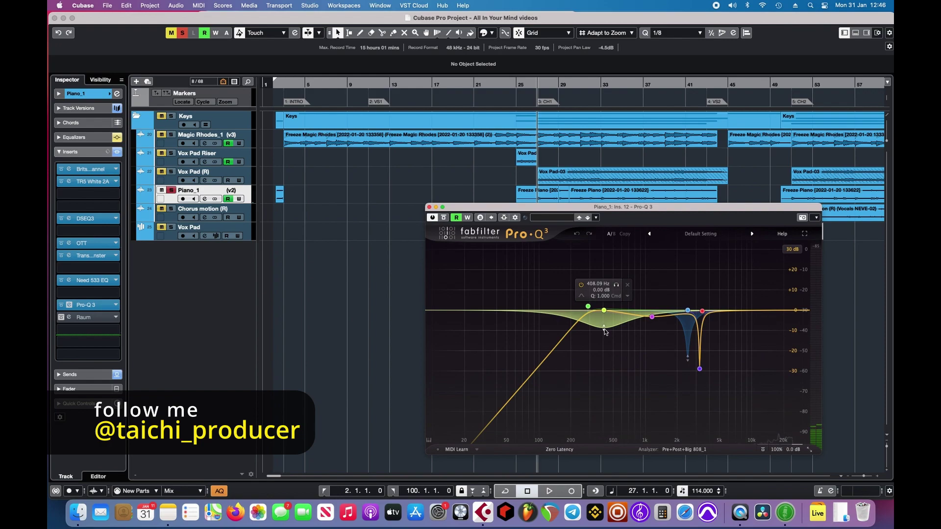
mouse_move(653, 321)
mouse_move(684, 329)
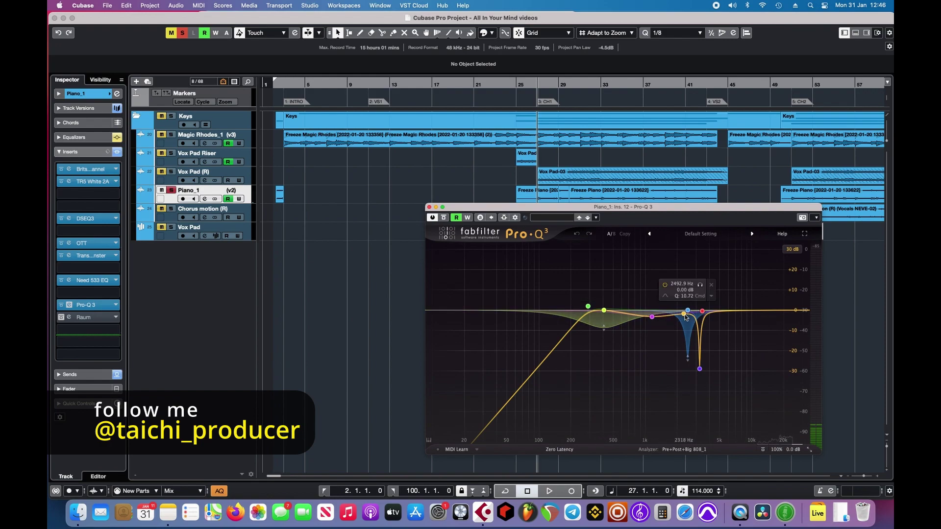
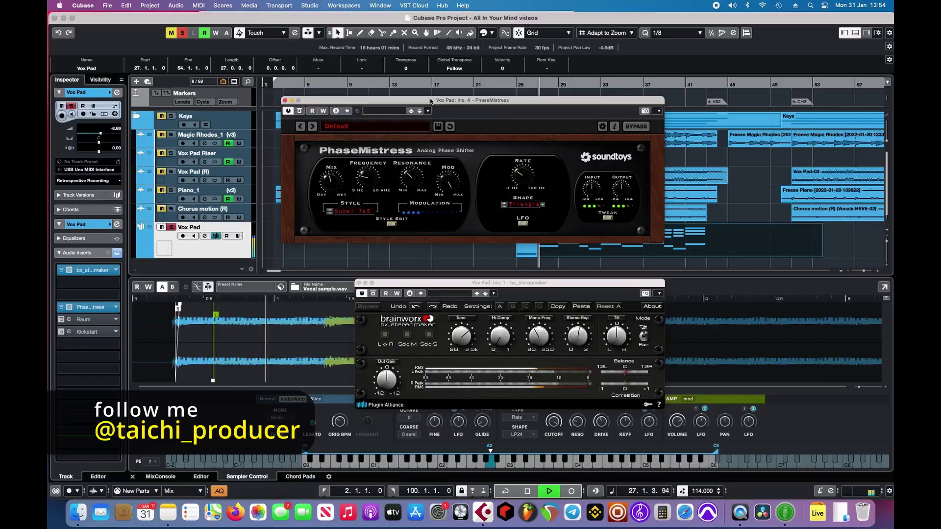
- Compare the Vox Pad track's sound with the PhaseMistress phase shifter active and bypassed
left_click_drag(431, 101, 447, 220)
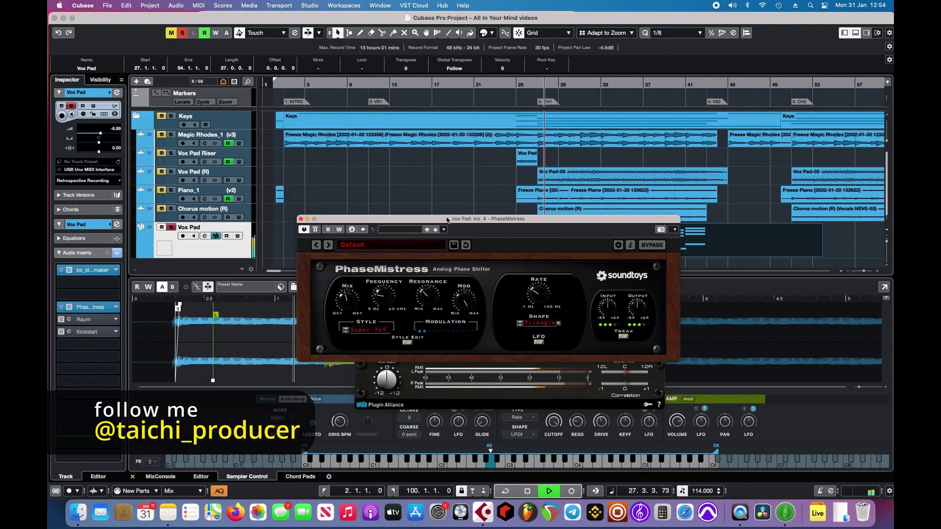
left_click(316, 230)
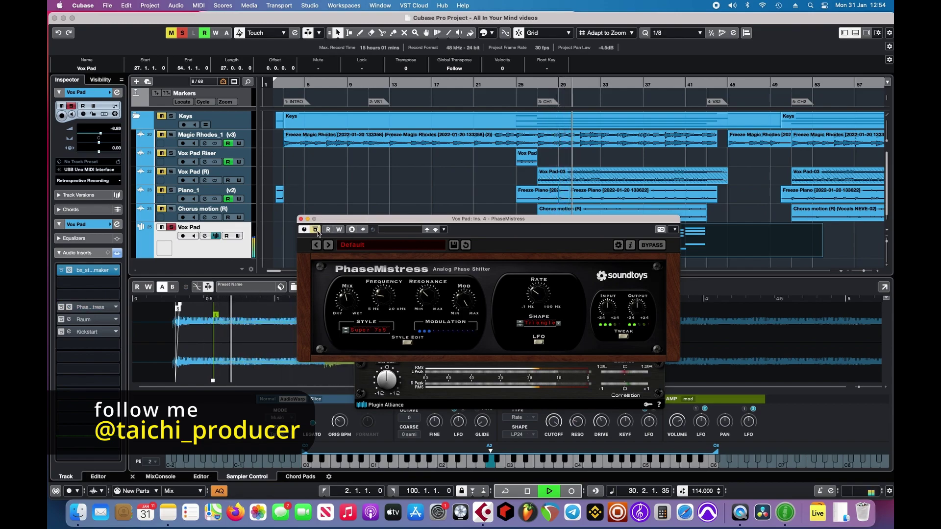
left_click(316, 231)
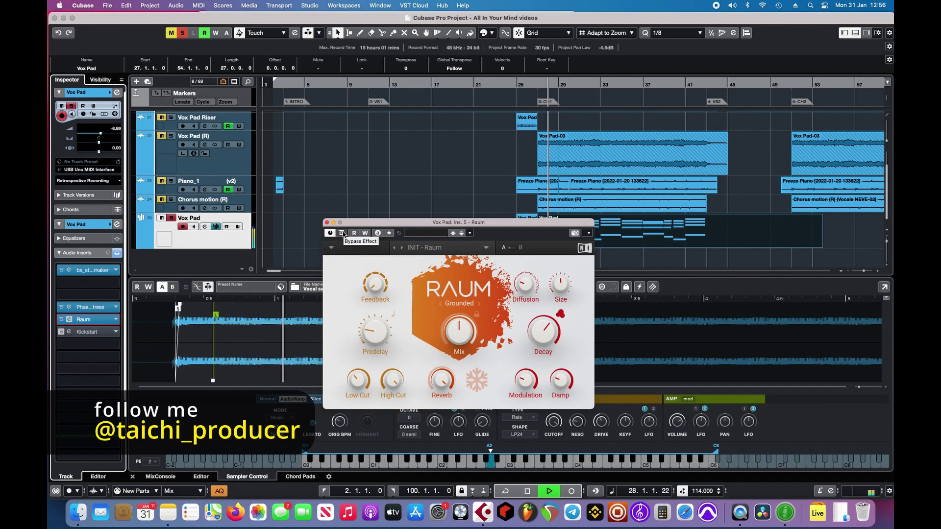
- Compare the Vox Pad track's sound with the Raum reverb active and bypassed, close the plug-in, and stop playback
left_click(342, 234)
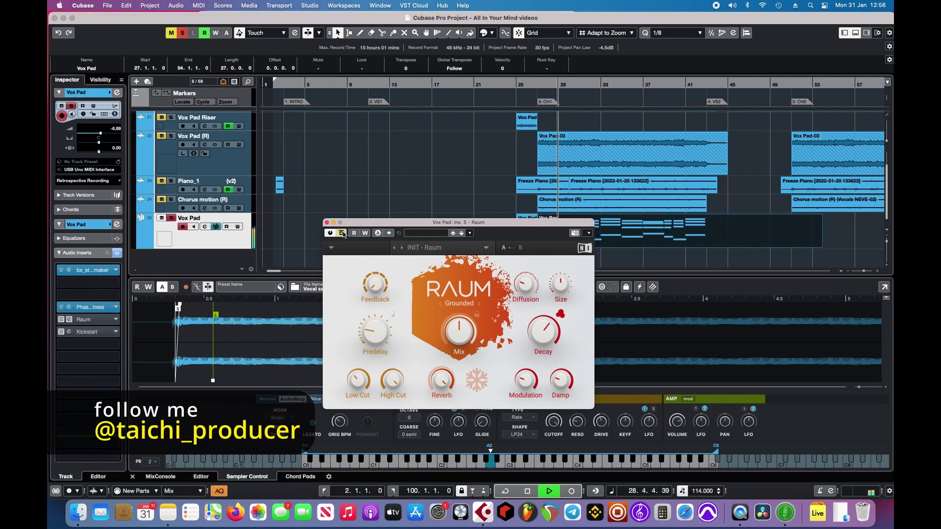
left_click(342, 234)
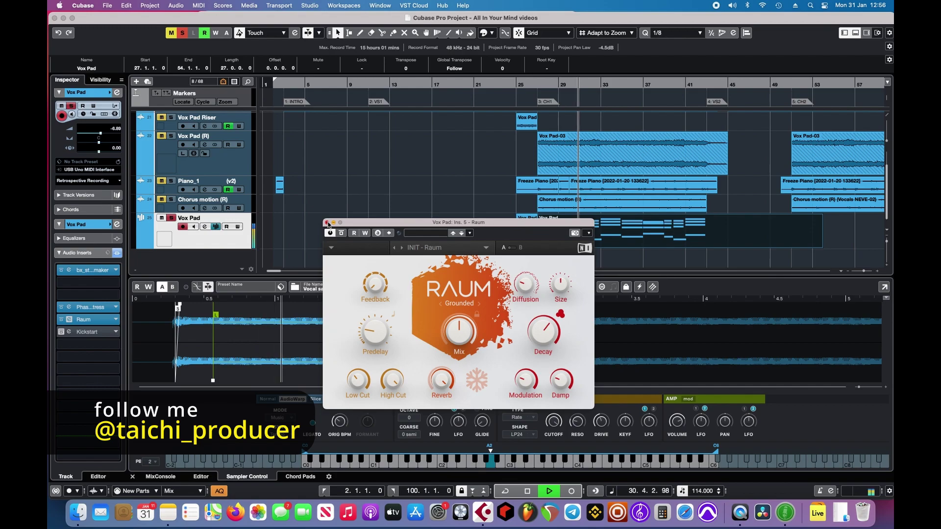
left_click(327, 222)
key("space")
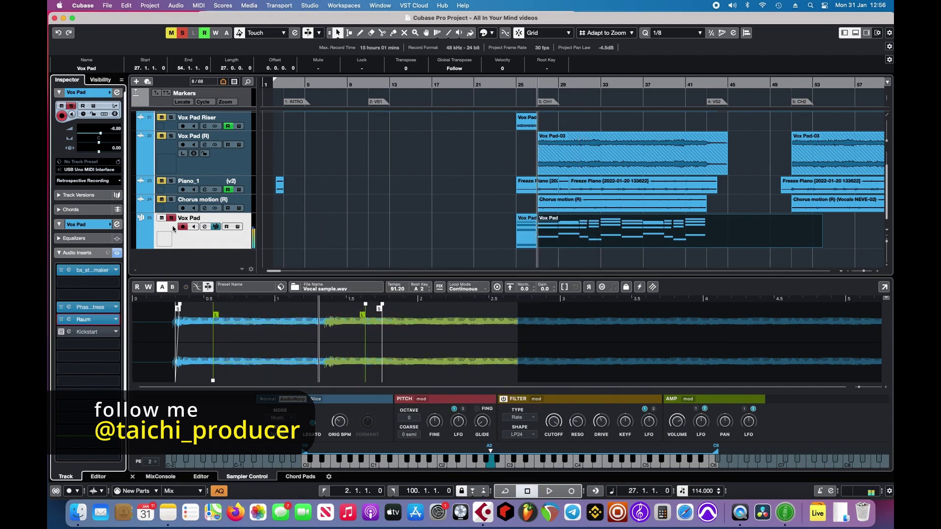
- Turn off solo on the Vox Pad track
left_click(171, 218)
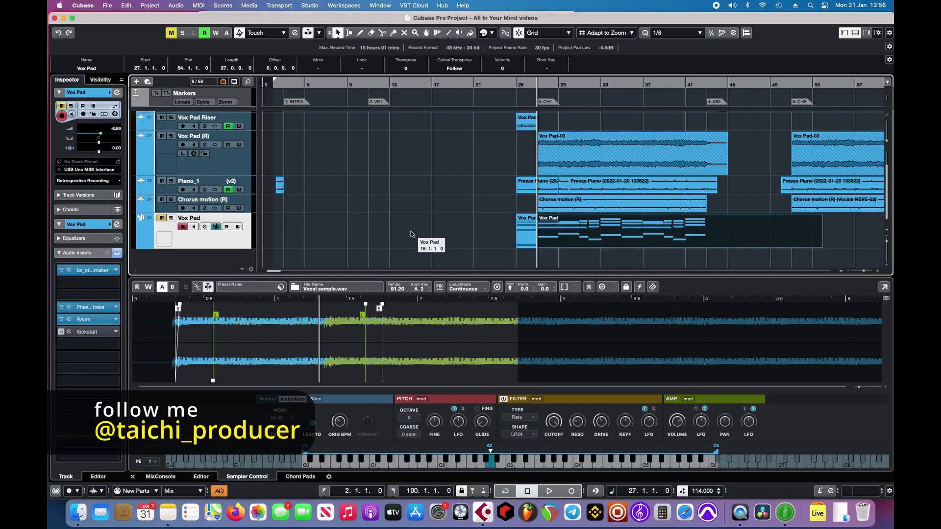
scroll(411, 236, "up", 2)
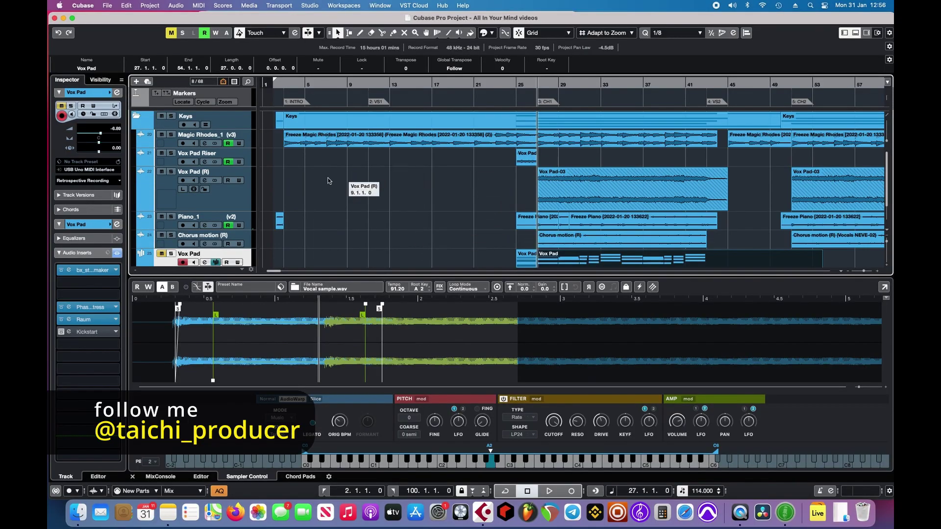
- Select the Vox Pad (R) track and compare its soloed sound with the Decapitator saturation active and bypassed
left_click(250, 201)
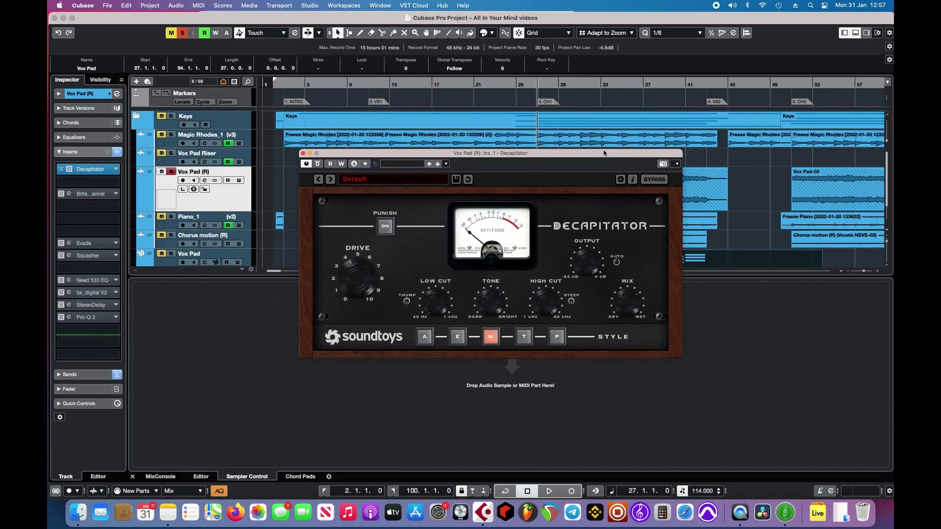
key("space")
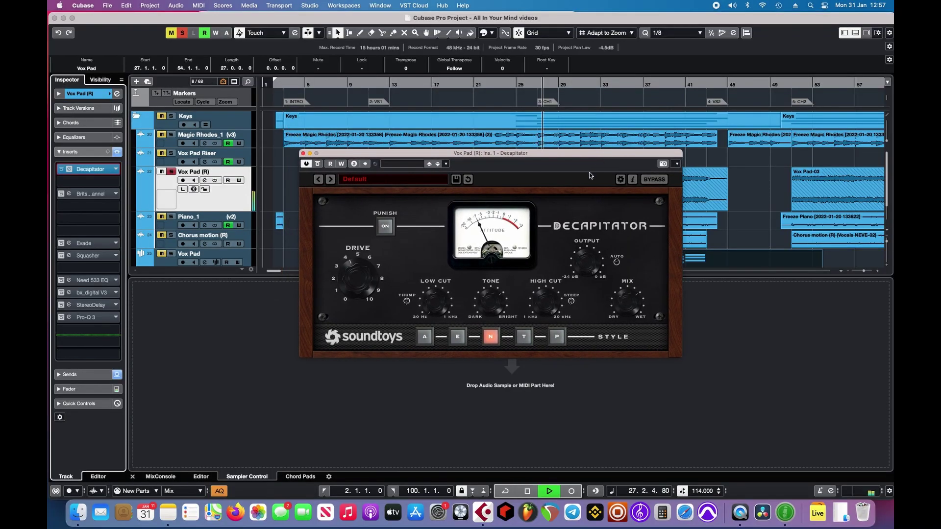
left_click(318, 165)
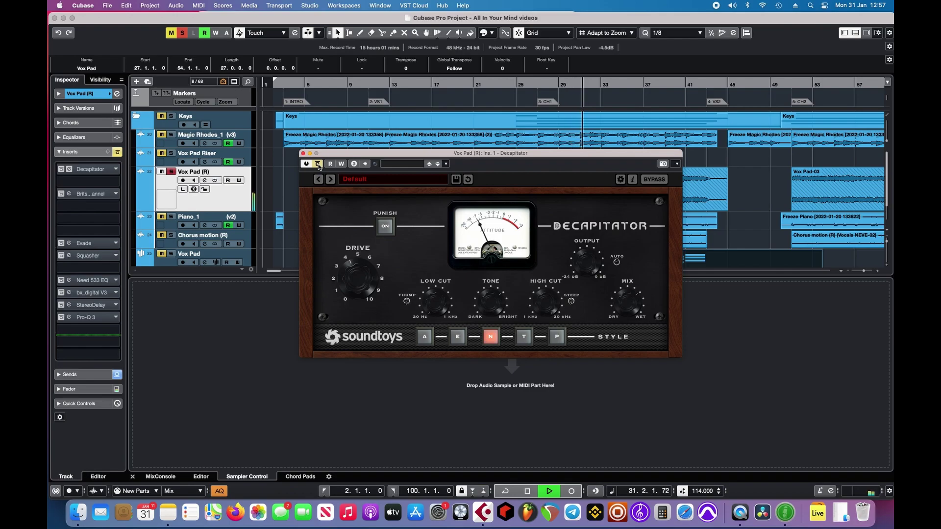
left_click(318, 165)
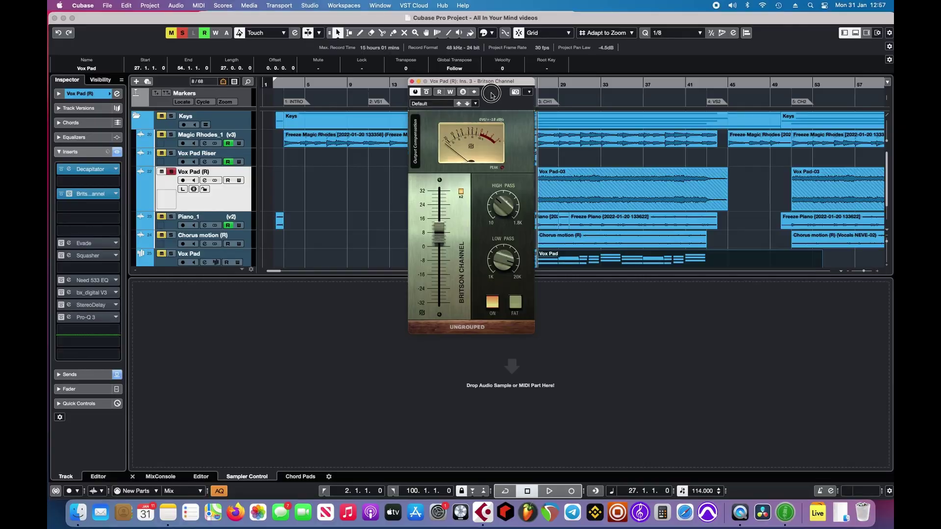
- Compare the Vox Pad (R) track's sound with the Britson Channel plug-in active and bypassed
left_click_drag(485, 87, 495, 135)
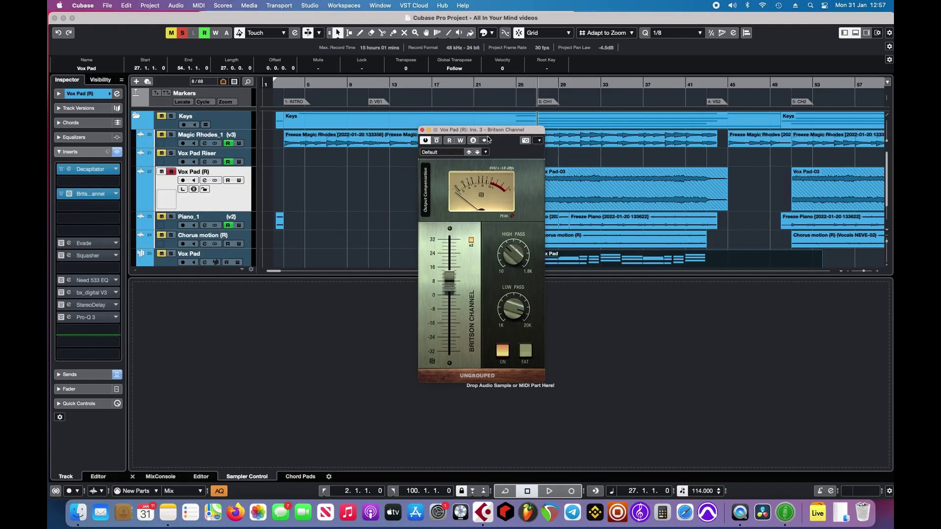
key("space")
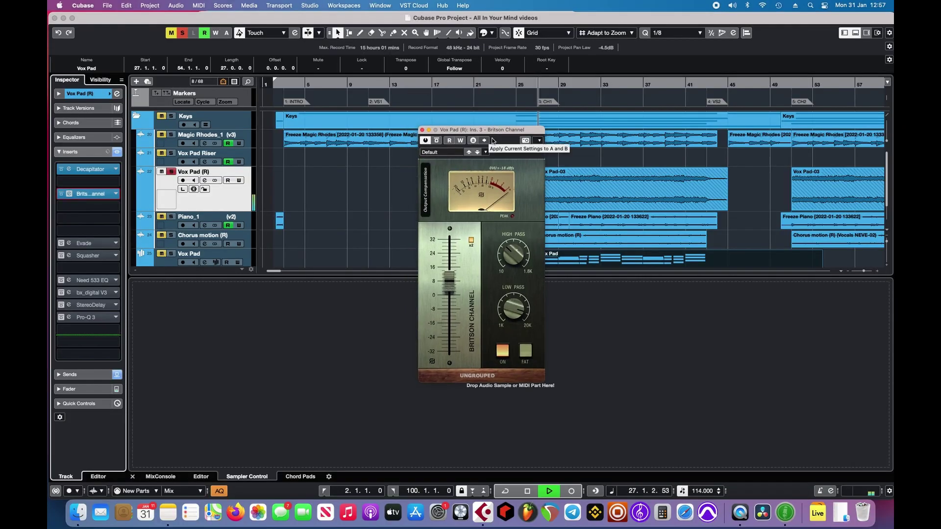
left_click(437, 141)
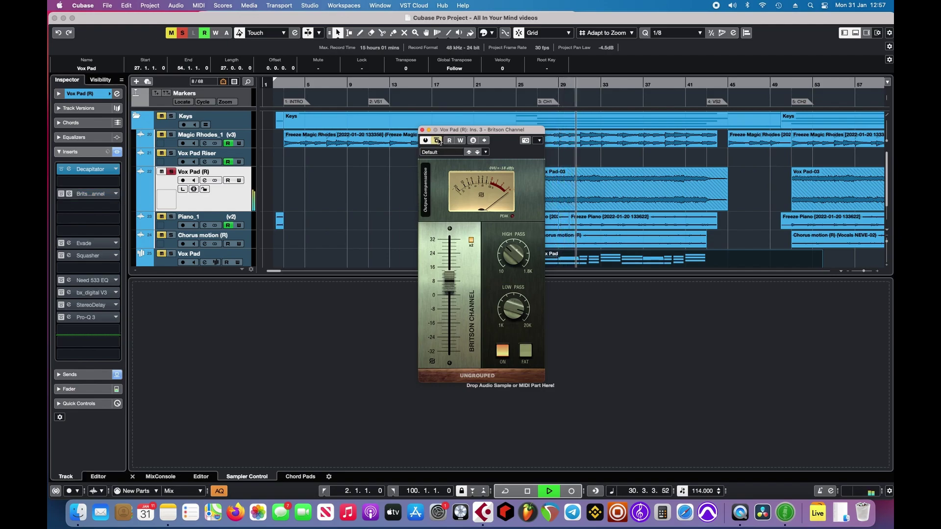
left_click(438, 141)
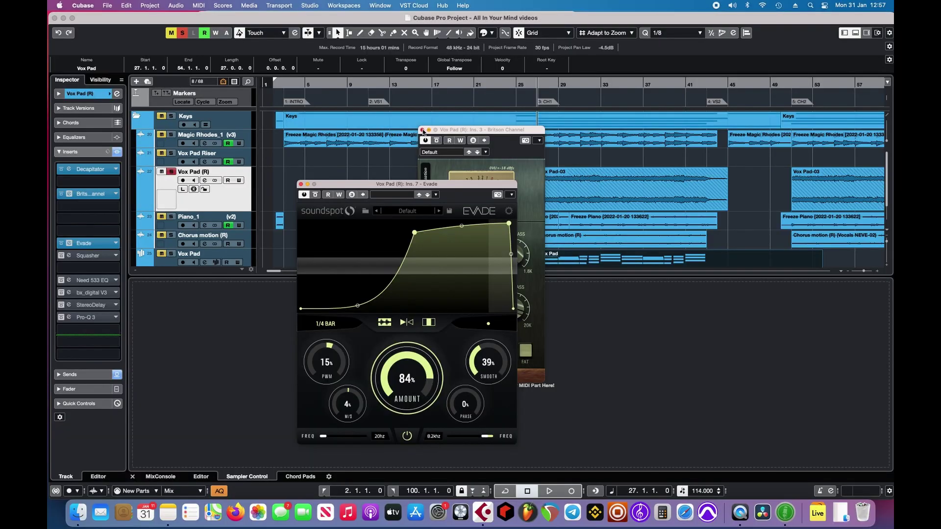
- Play the Vox Pad (R) track with the Evade plug-in active, watch its volume curve, and stop playback
key("space")
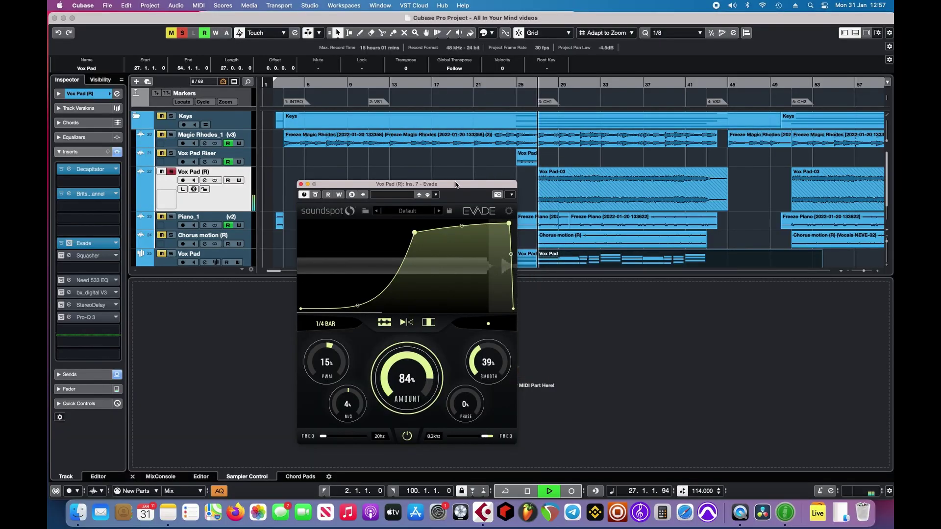
left_click_drag(455, 185, 466, 135)
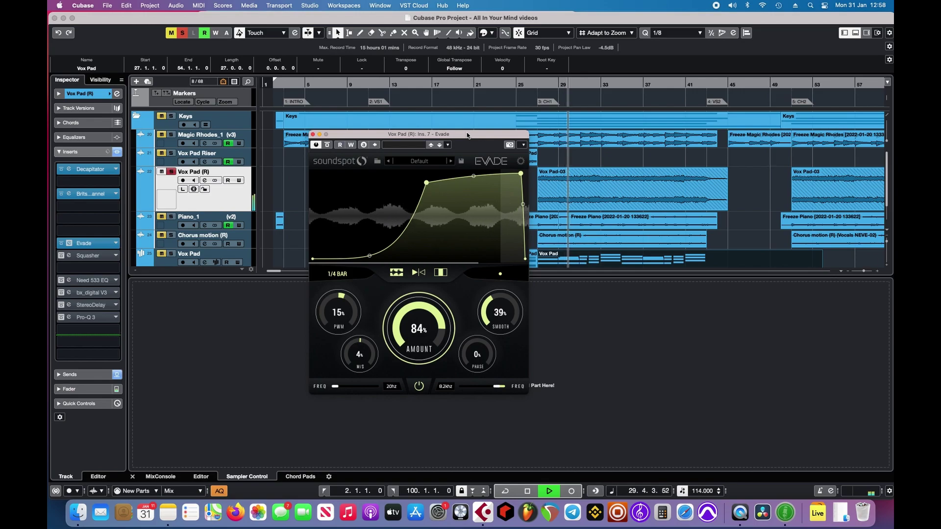
key("space")
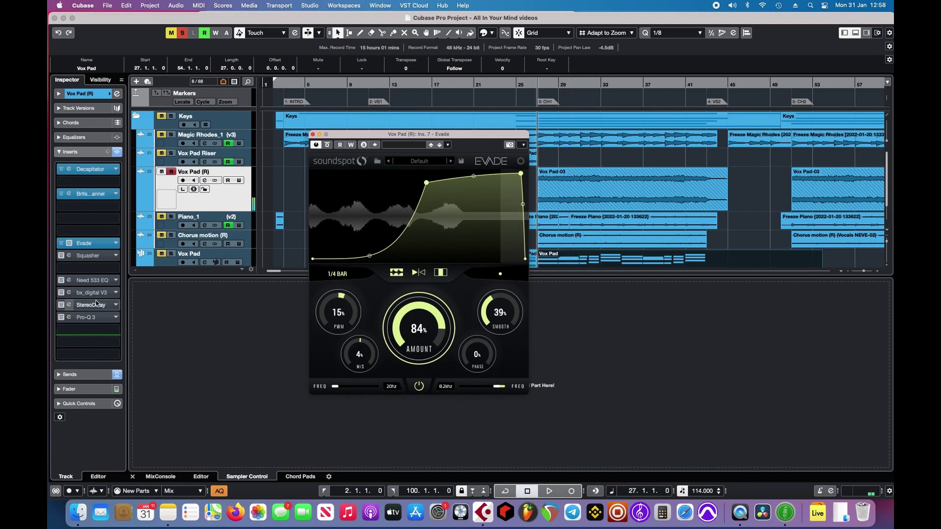
- Activate the Squasher insert on the Vox Pad (R) track, open its window, and close the Evade plug-in
left_click(61, 257)
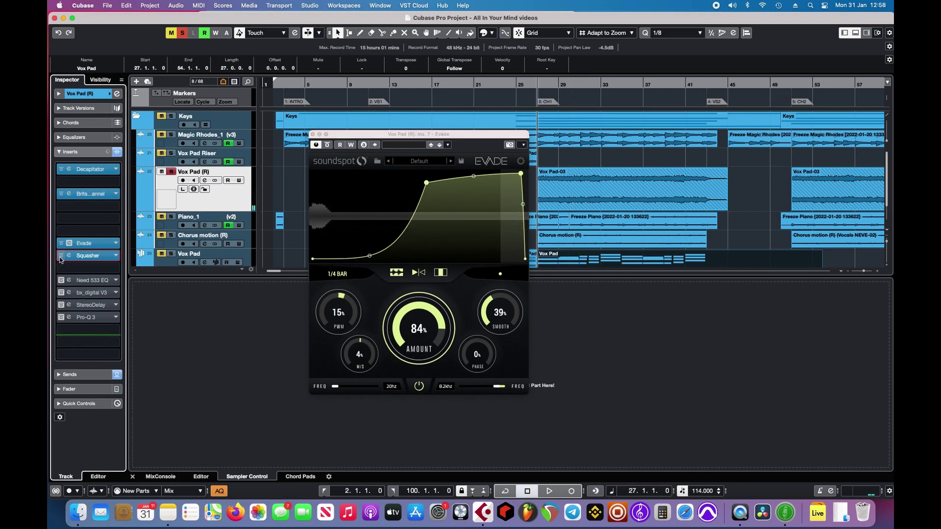
left_click(100, 261)
left_click_drag(436, 149, 414, 165)
left_click(312, 135)
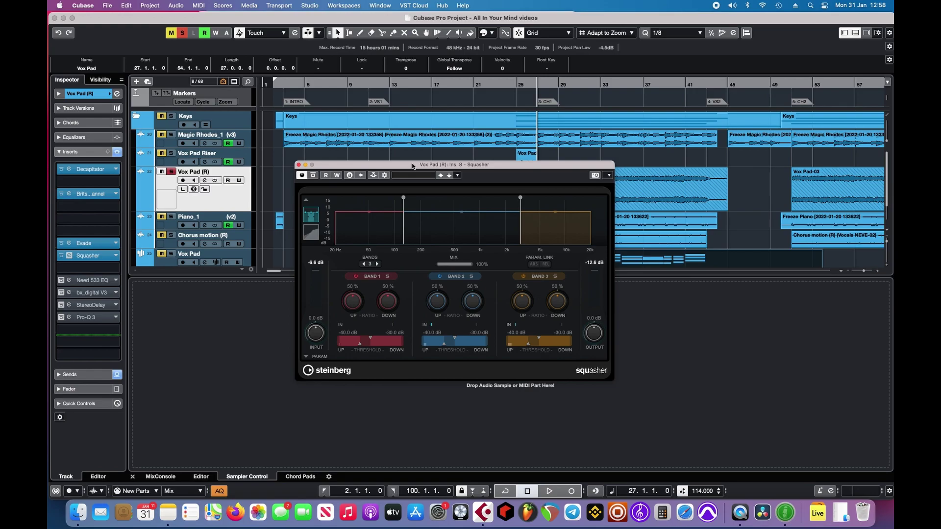
- Compare the Vox Pad (R) track's sound with Squasher active and bypassed, stop playback, and close the plug-in
key("space")
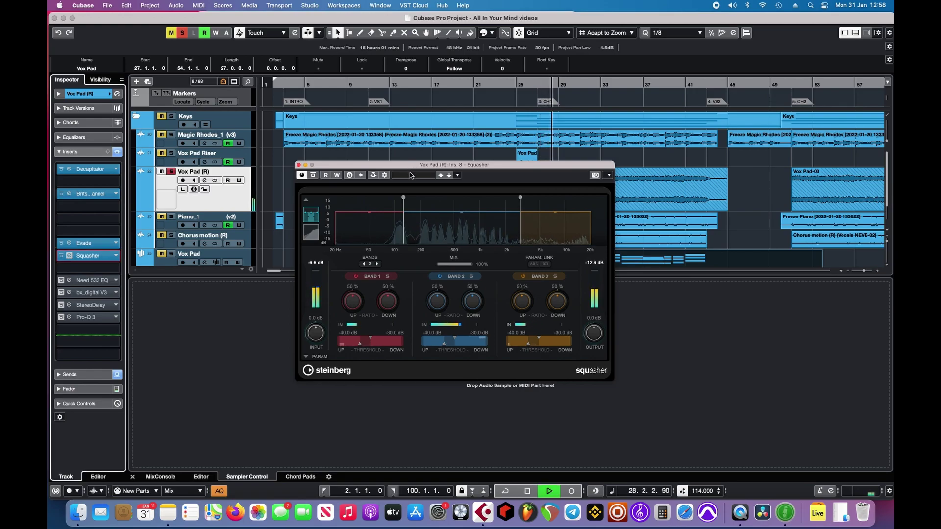
left_click(314, 176)
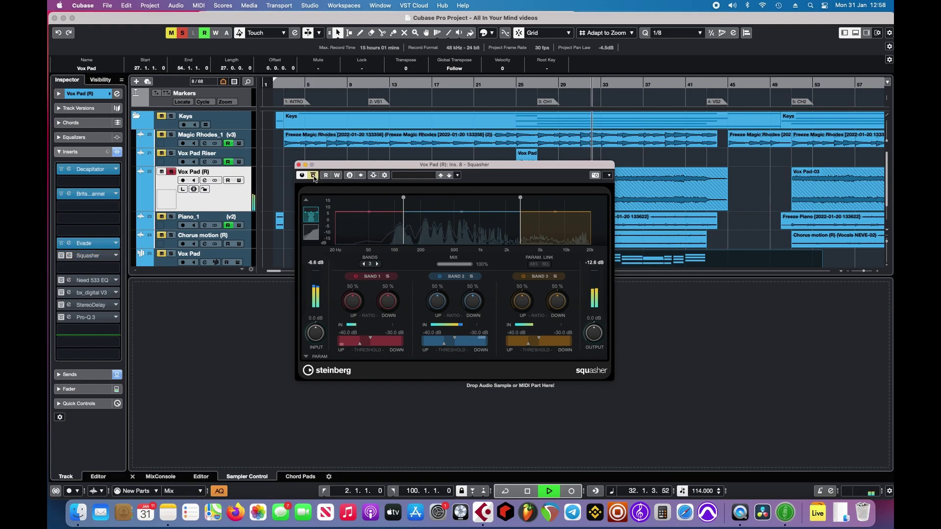
left_click(313, 176)
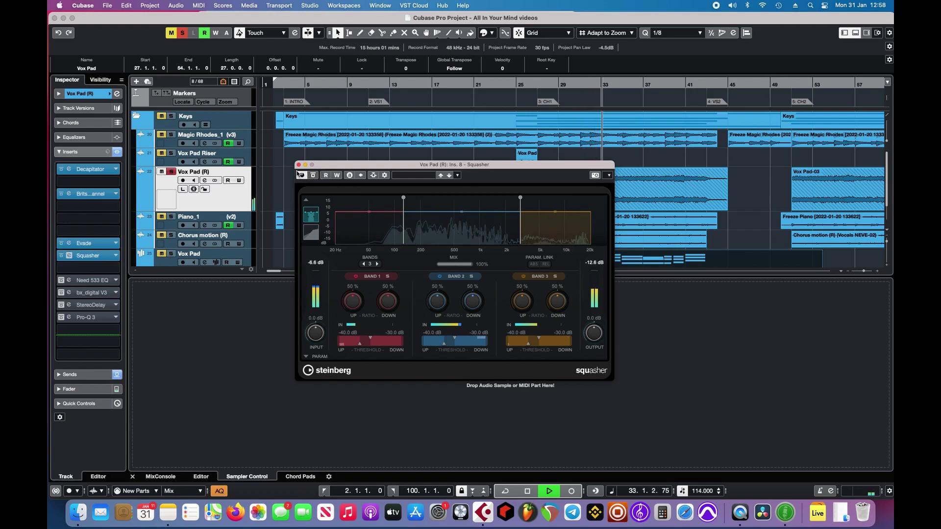
key("space")
left_click(298, 165)
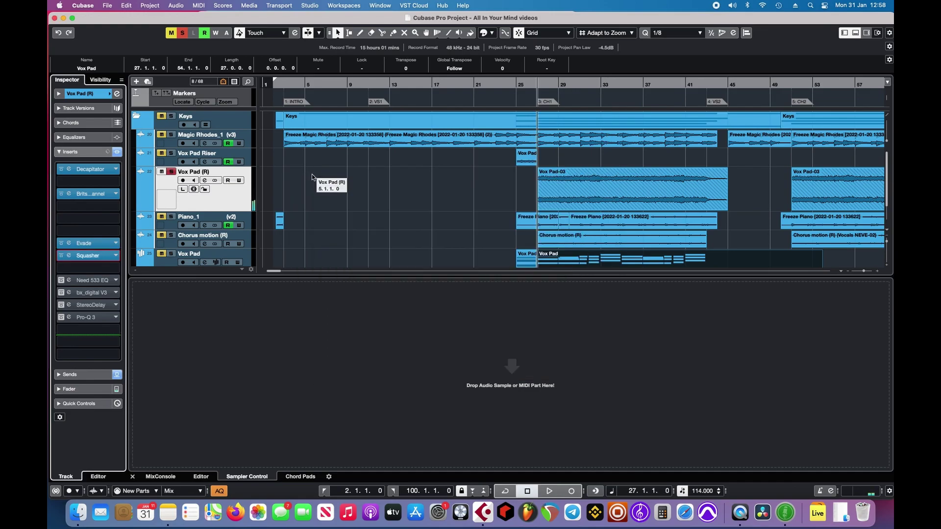
- Activate the Need 533 EQ insert on the Vox Pad (R) track and compare the sound with it active and bypassed
left_click(61, 281)
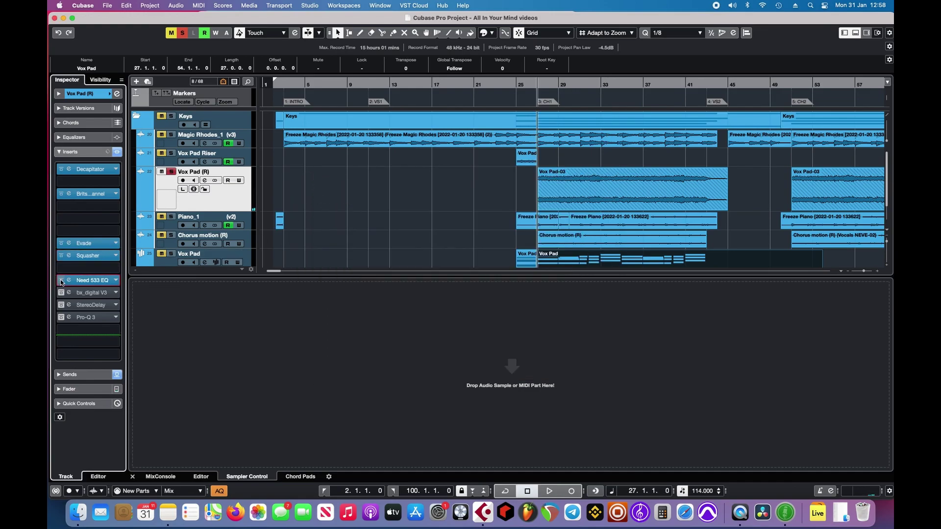
left_click(92, 281)
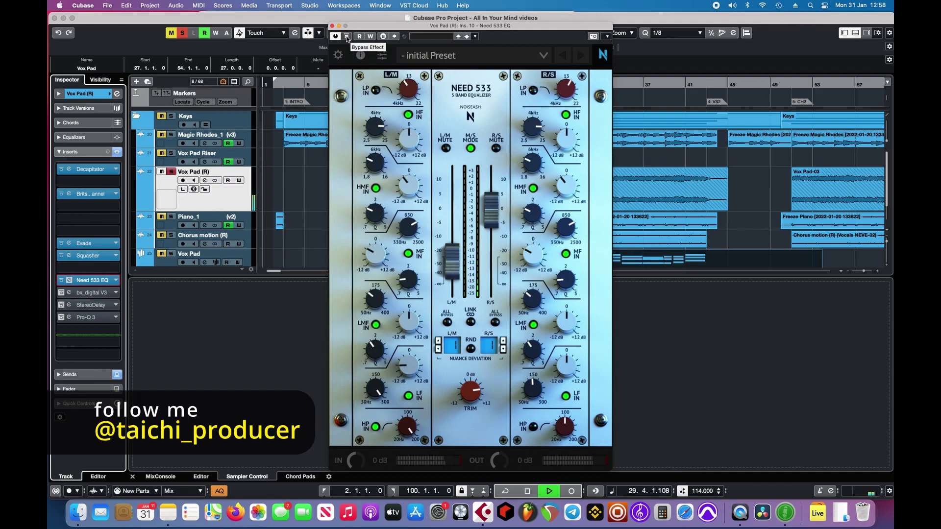
left_click(346, 37)
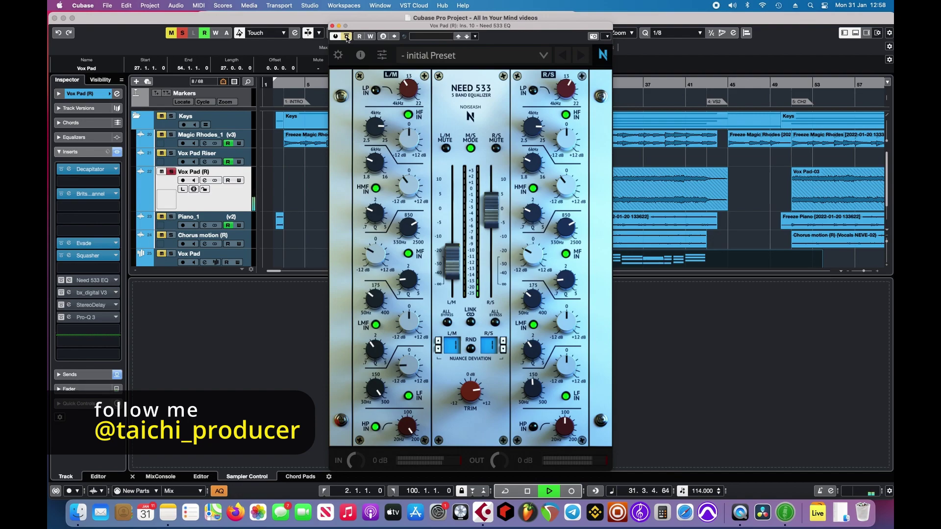
left_click(347, 37)
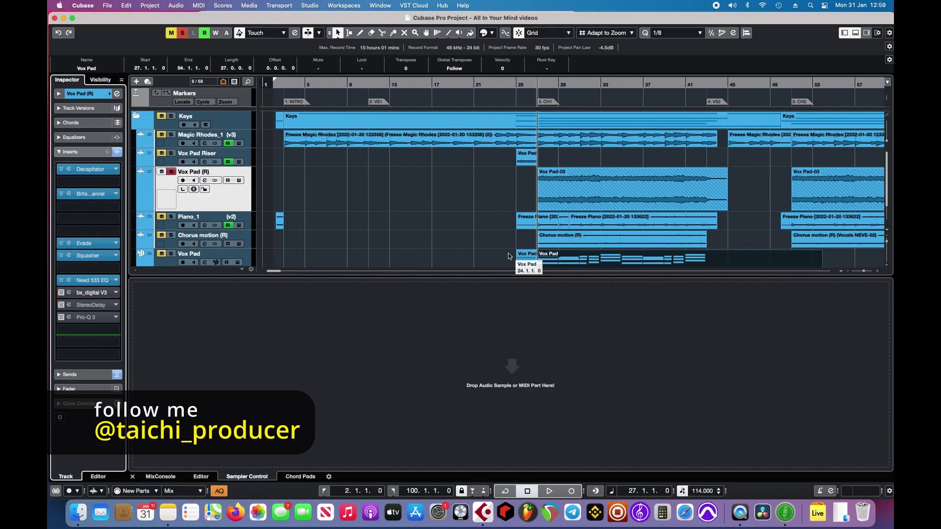
- Open the StereoDelay insert on the Vox Pad (R) track and compare the sound with it active and bypassed
left_click(91, 306)
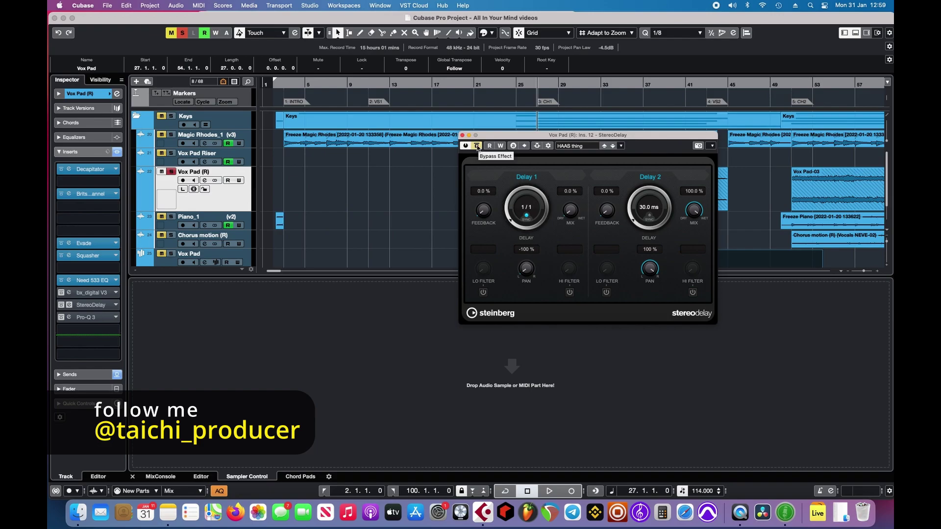
left_click_drag(543, 139, 439, 186)
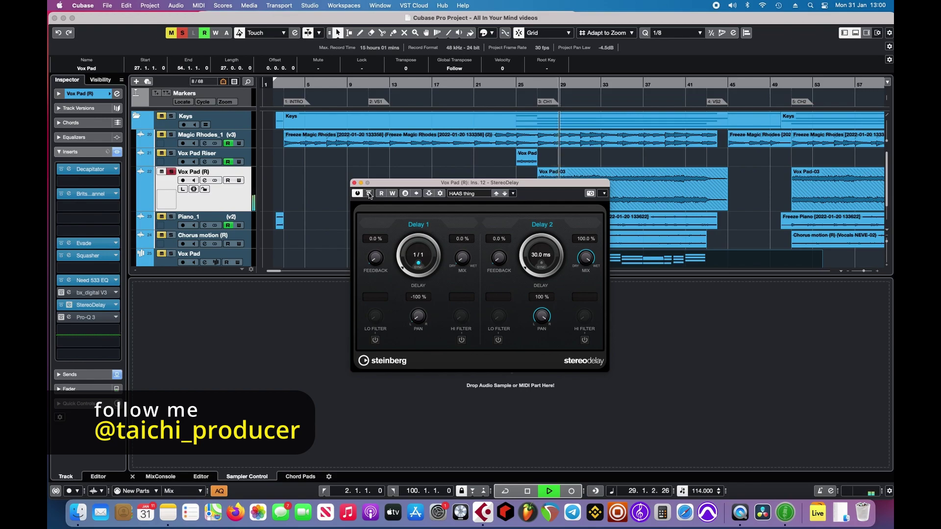
left_click(368, 193)
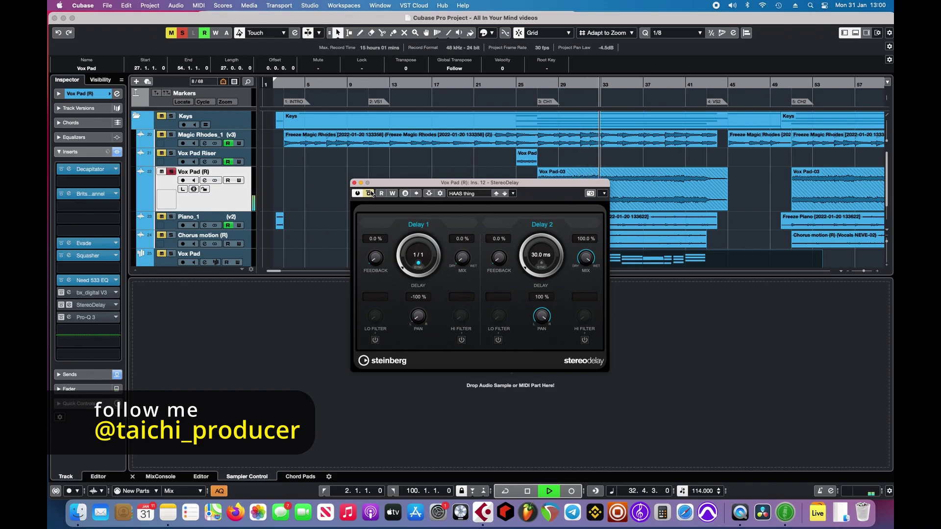
left_click(369, 194)
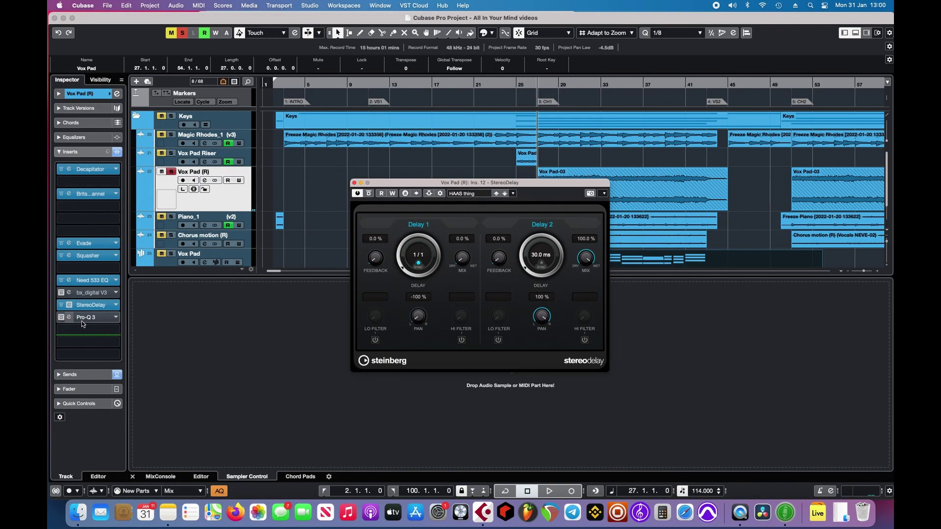
- Open and activate the Pro-Q 3 insert on the Vox Pad (R) track and play the track through its EQ curve
left_click(69, 317)
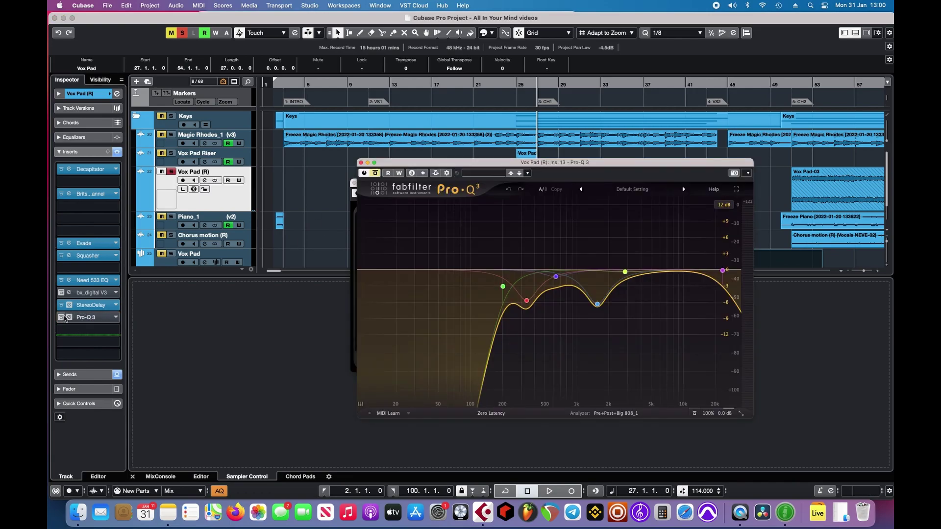
left_click_drag(562, 162, 528, 157)
key("space")
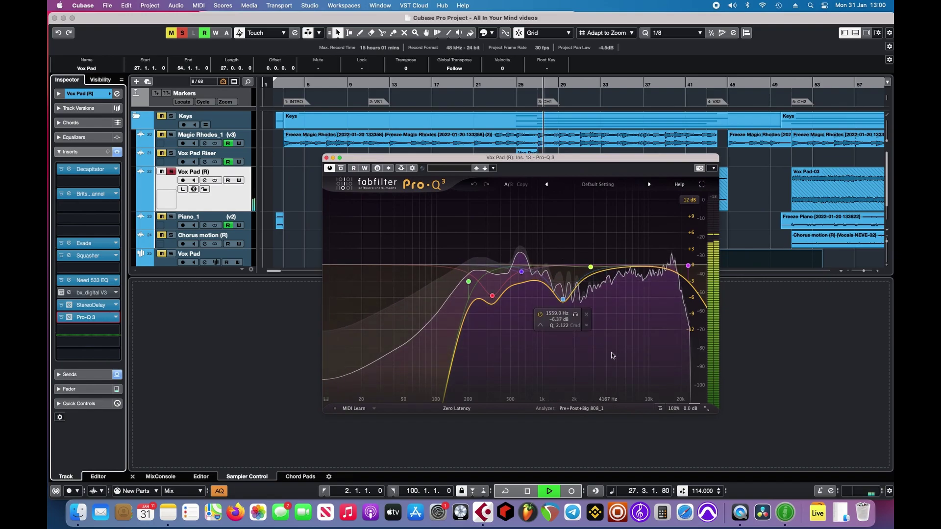